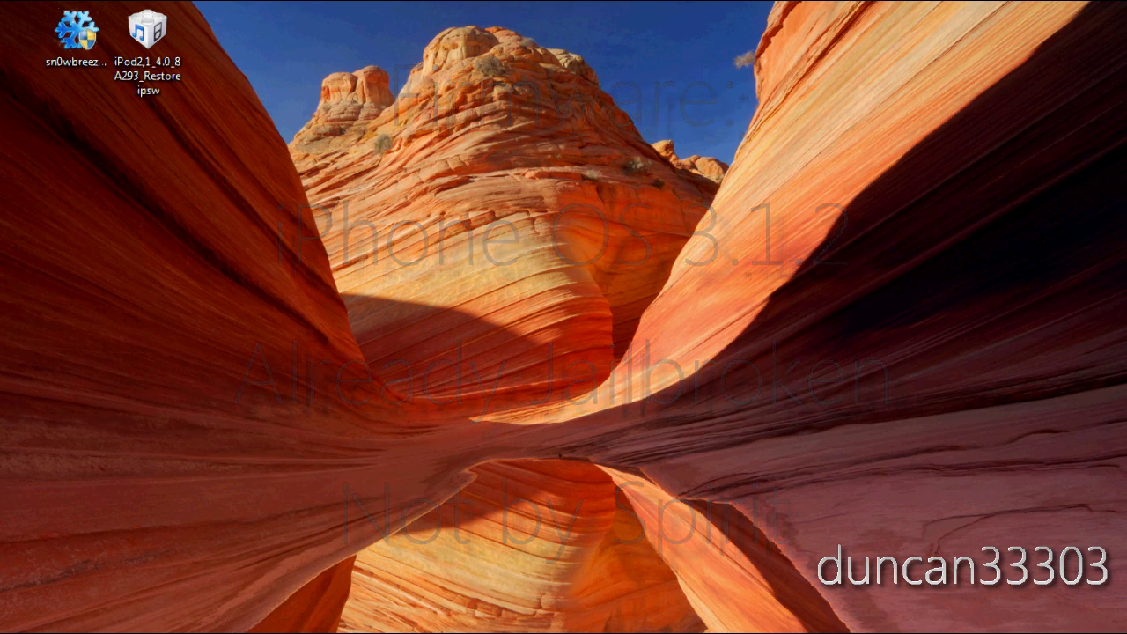
- Review the Devices Supported list on the sn0wbreeze page in Chrome, then minimize the browser
{"action": "left_click", "coordinate": [97, 595]}
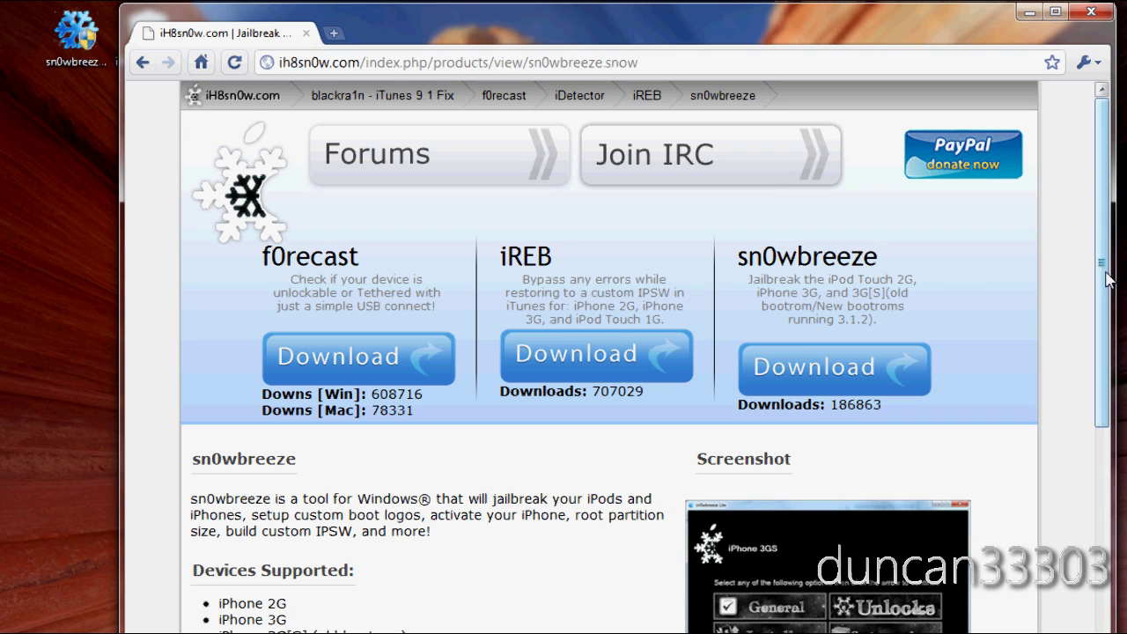
{"action": "left_click_drag", "start_coordinate": [1101, 264], "coordinate": [1101, 394]}
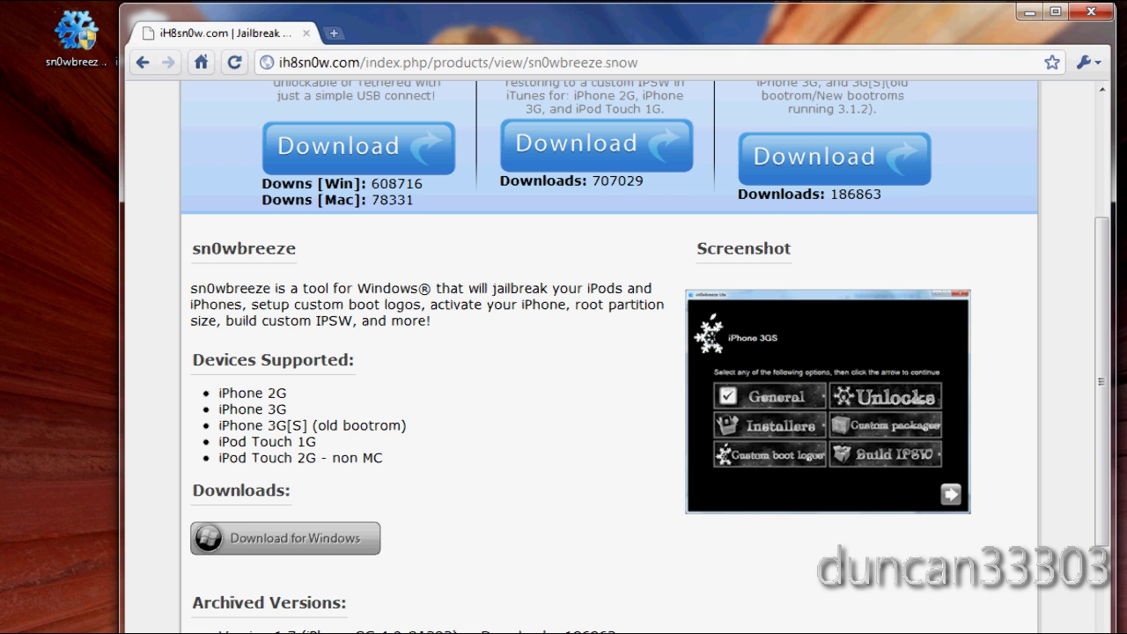
{"action": "left_click", "coordinate": [1029, 12]}
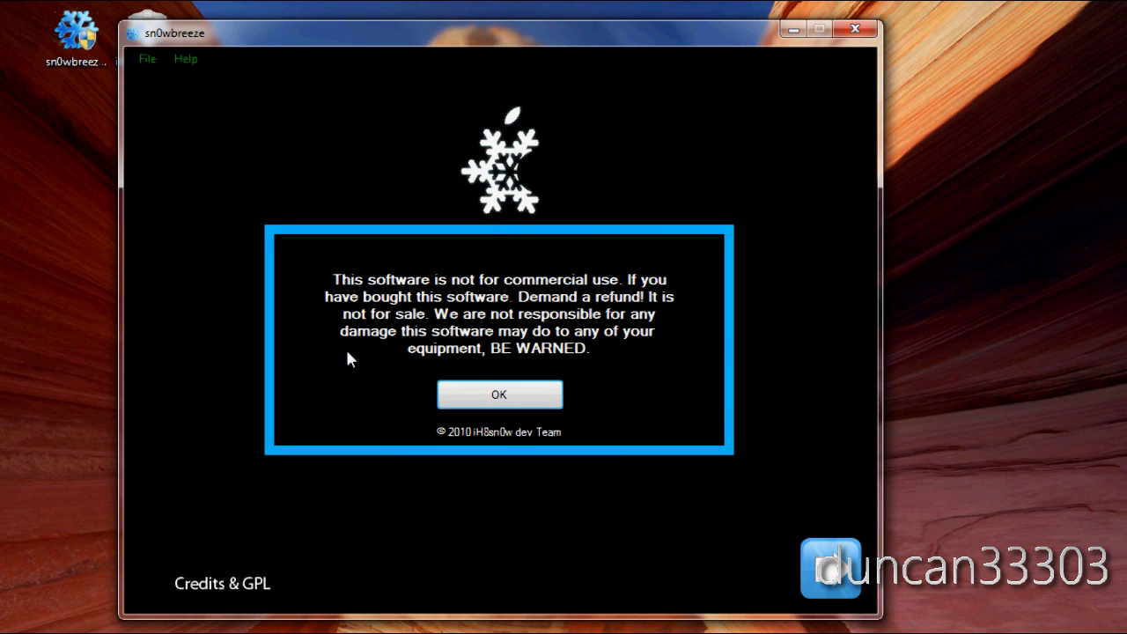
- Accept the disclaimer and choose Expert Mode in sn0wbreeze
{"action": "left_click", "coordinate": [505, 395]}
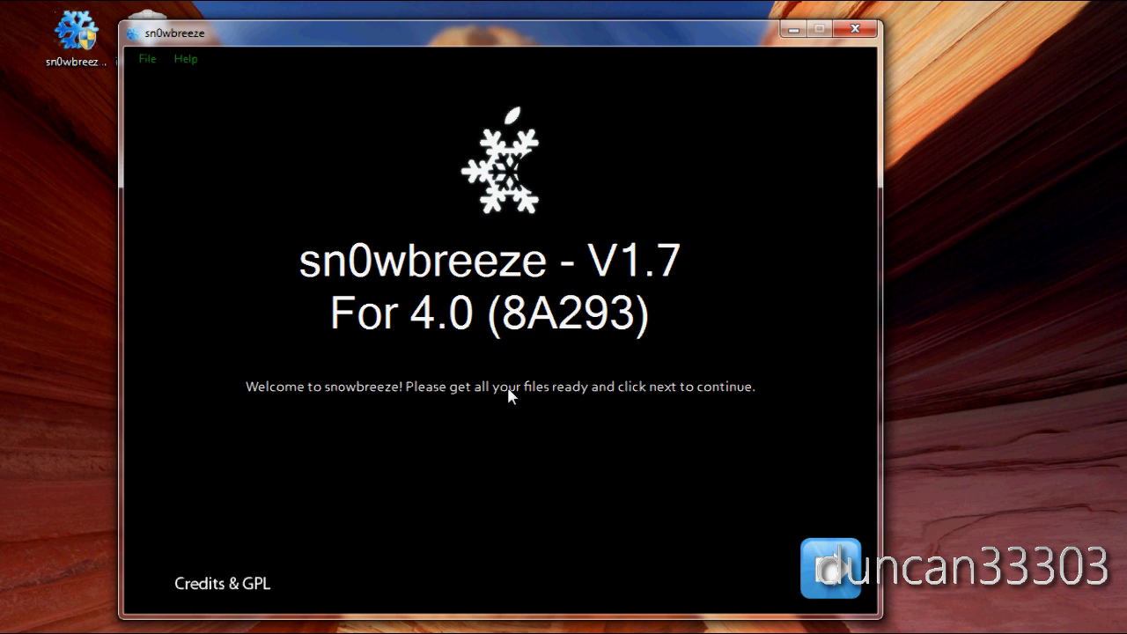
{"action": "left_click", "coordinate": [830, 568]}
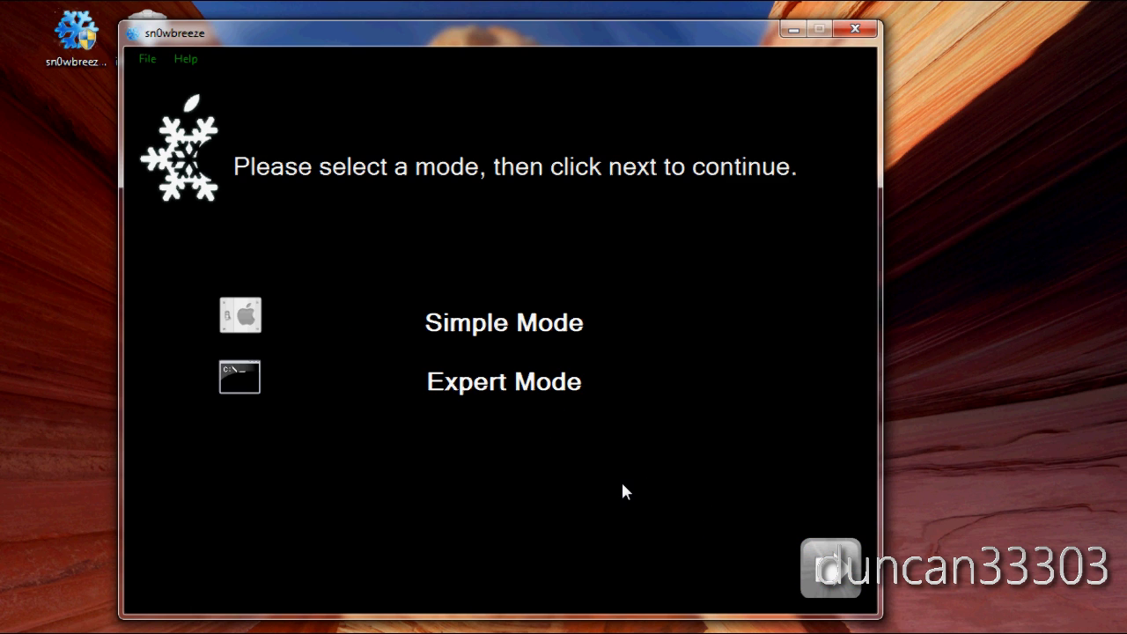
{"action": "left_click", "coordinate": [574, 384]}
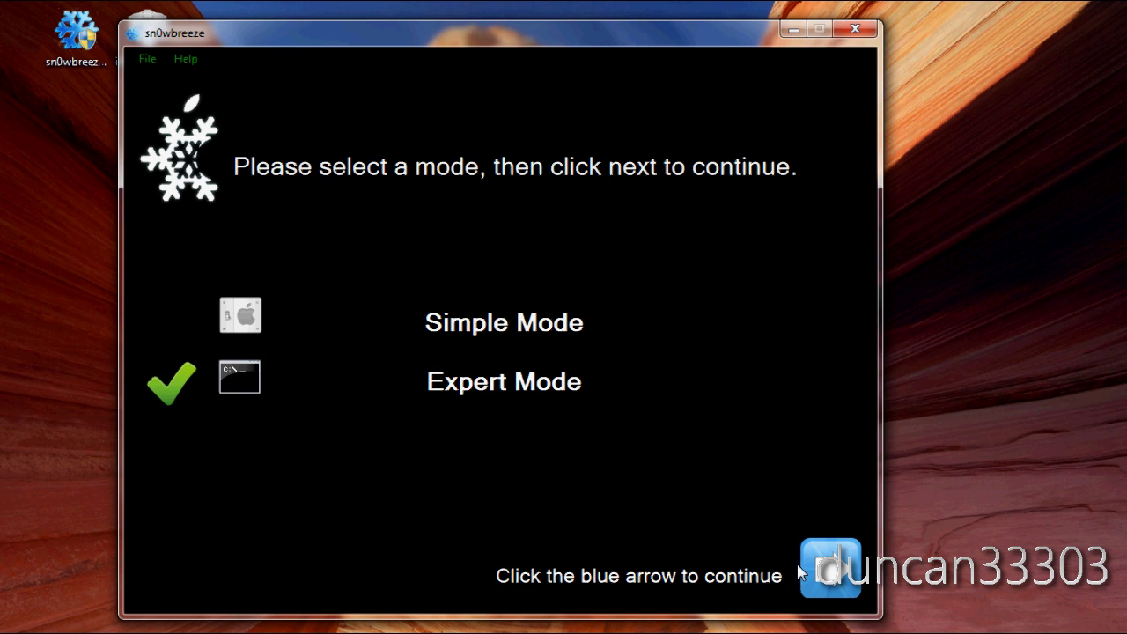
{"action": "left_click", "coordinate": [823, 568]}
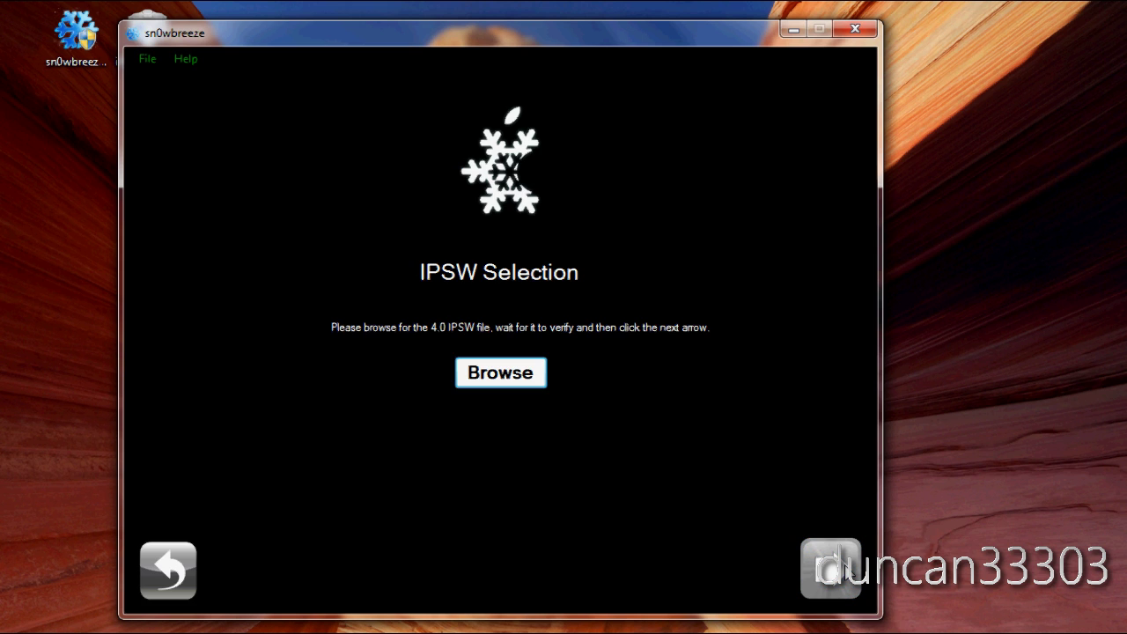
- Load iPod2,1_4.0_8A293_Restore.ipsw from the Desktop as the firmware
{"action": "left_click", "coordinate": [518, 374]}
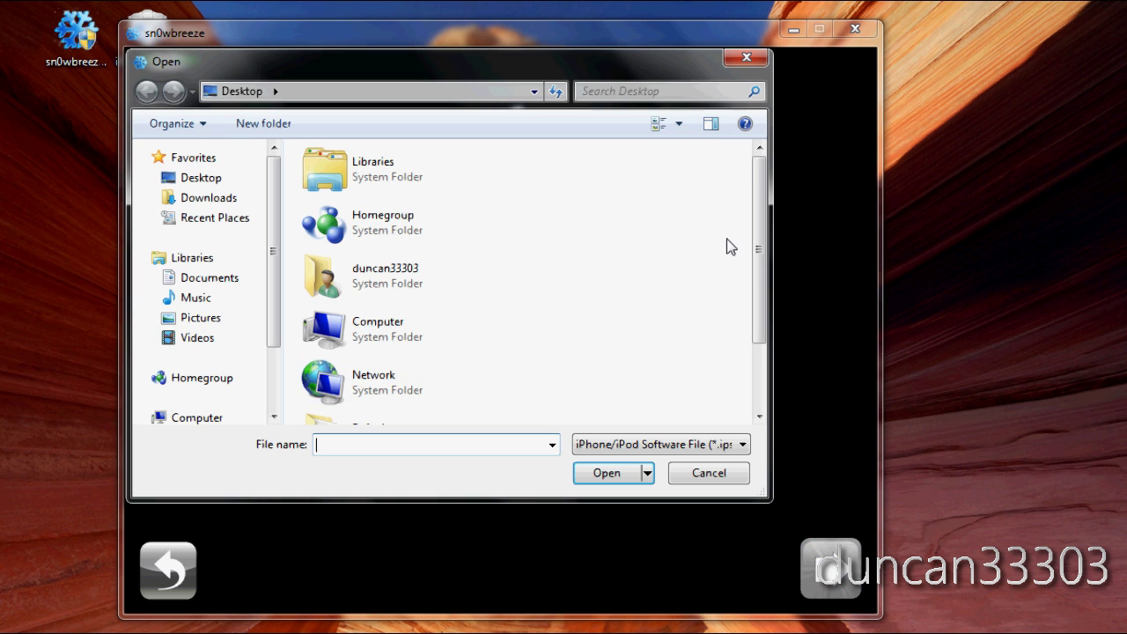
{"action": "left_click_drag", "start_coordinate": [758, 243], "coordinate": [773, 317]}
{"action": "left_click", "coordinate": [546, 406]}
{"action": "left_click", "coordinate": [600, 480]}
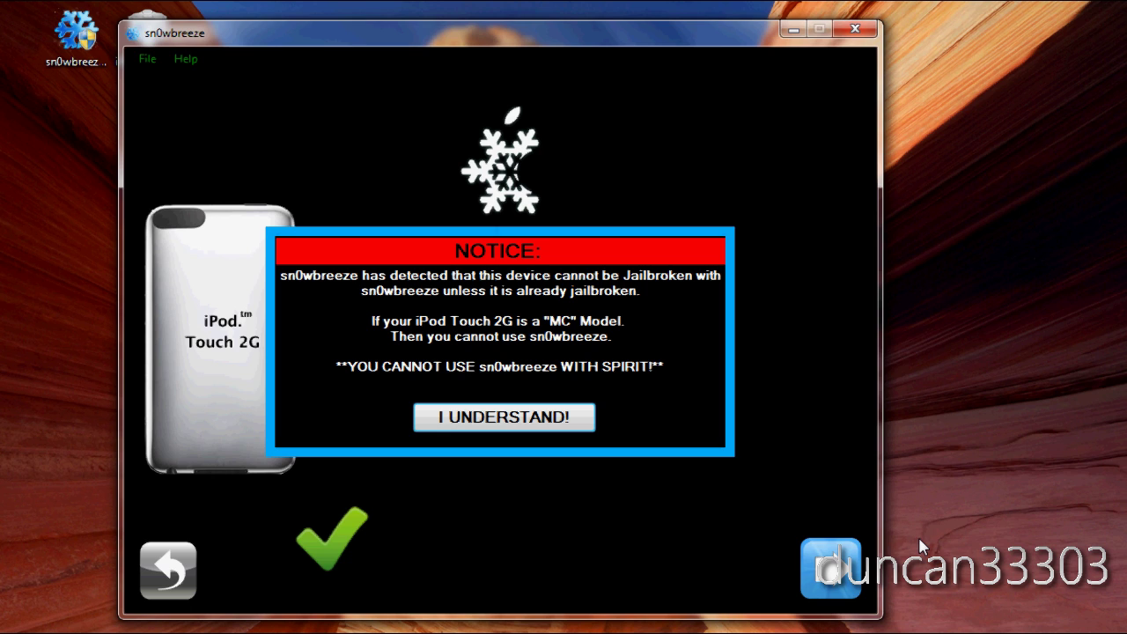
- Acknowledge the jailbreak notice and enable background wallpaper, battery percentage and multitasking in General options
{"action": "left_click", "coordinate": [550, 430]}
{"action": "left_click", "coordinate": [834, 572]}
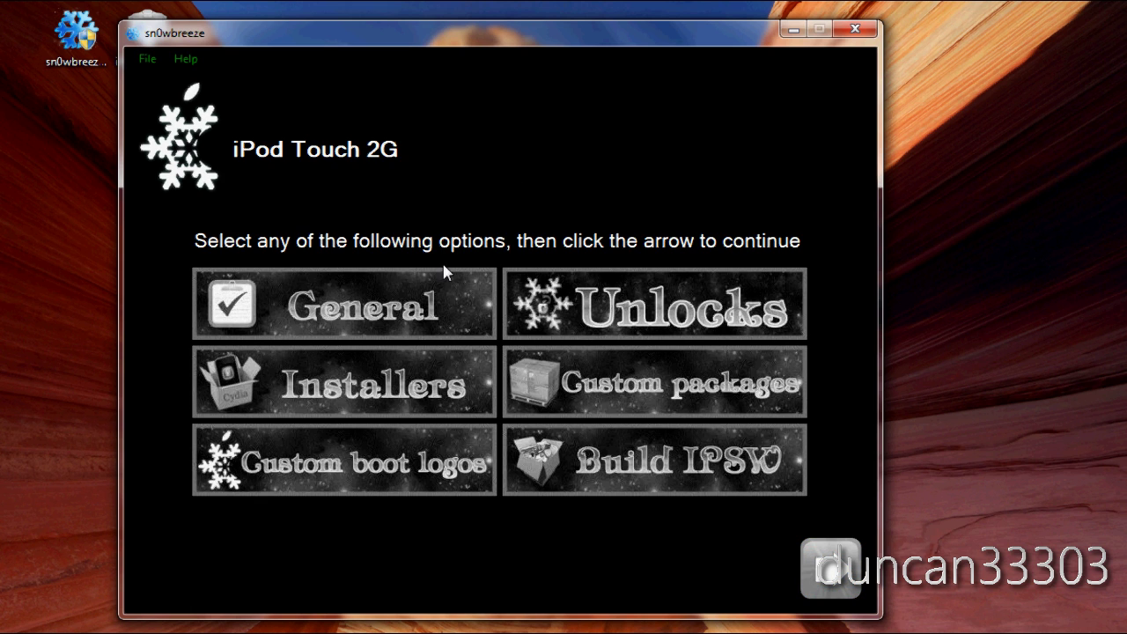
{"action": "left_click", "coordinate": [435, 308]}
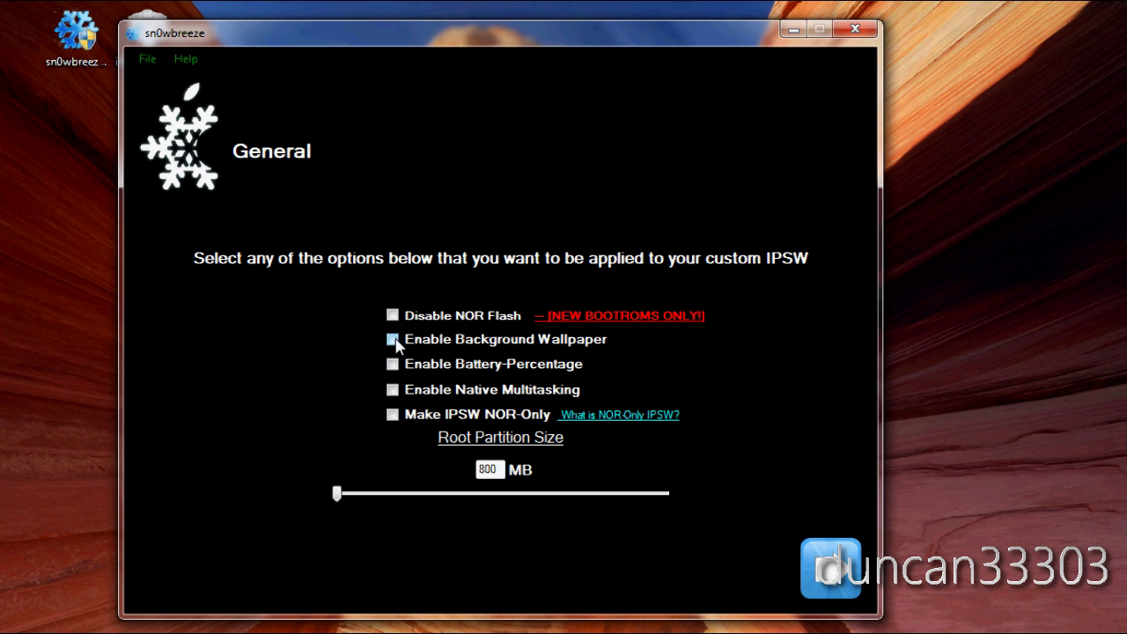
{"action": "left_click", "coordinate": [393, 341]}
{"action": "left_click", "coordinate": [393, 367]}
{"action": "left_click", "coordinate": [835, 574]}
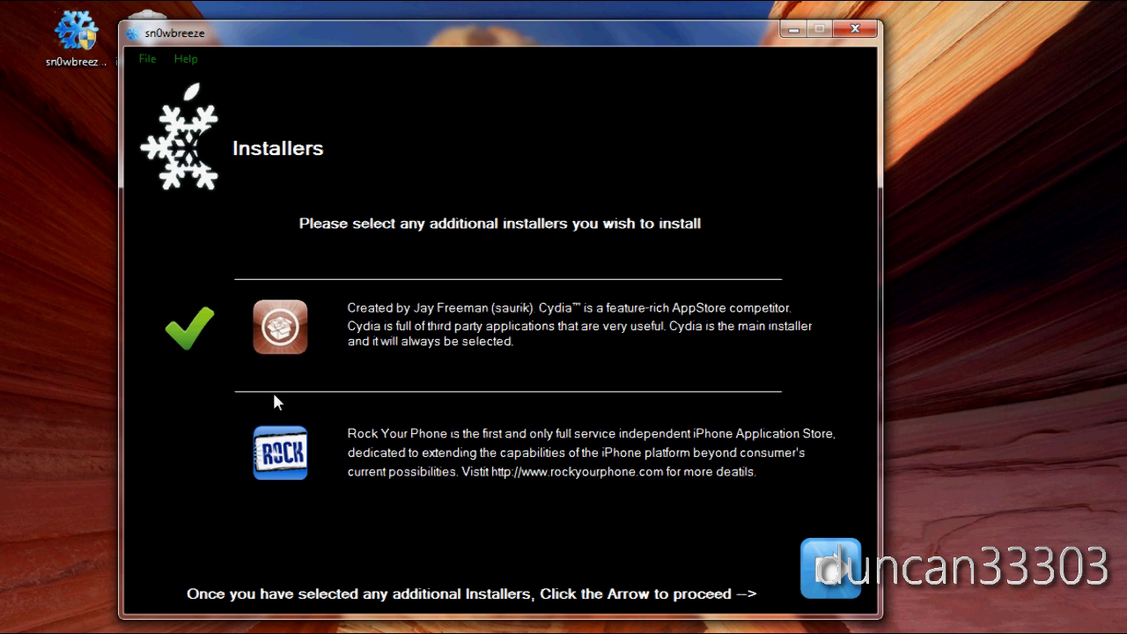
- Keep Cydia, add no custom apps, enable verbose boot mode, and start building the custom IPSW
{"action": "left_click", "coordinate": [834, 574]}
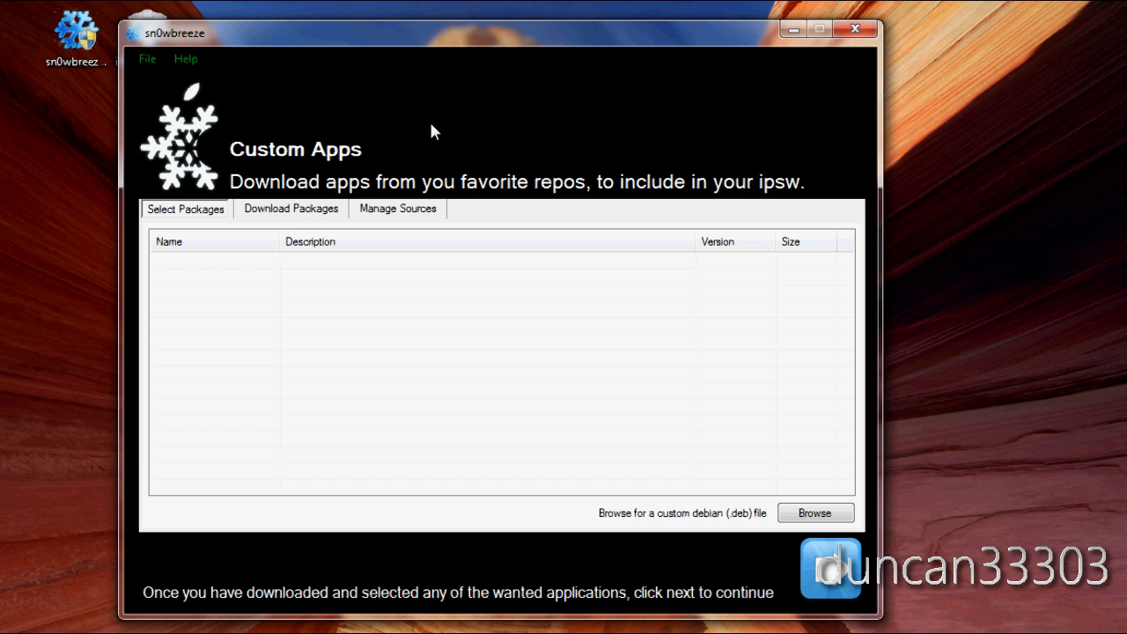
{"action": "left_click", "coordinate": [826, 572]}
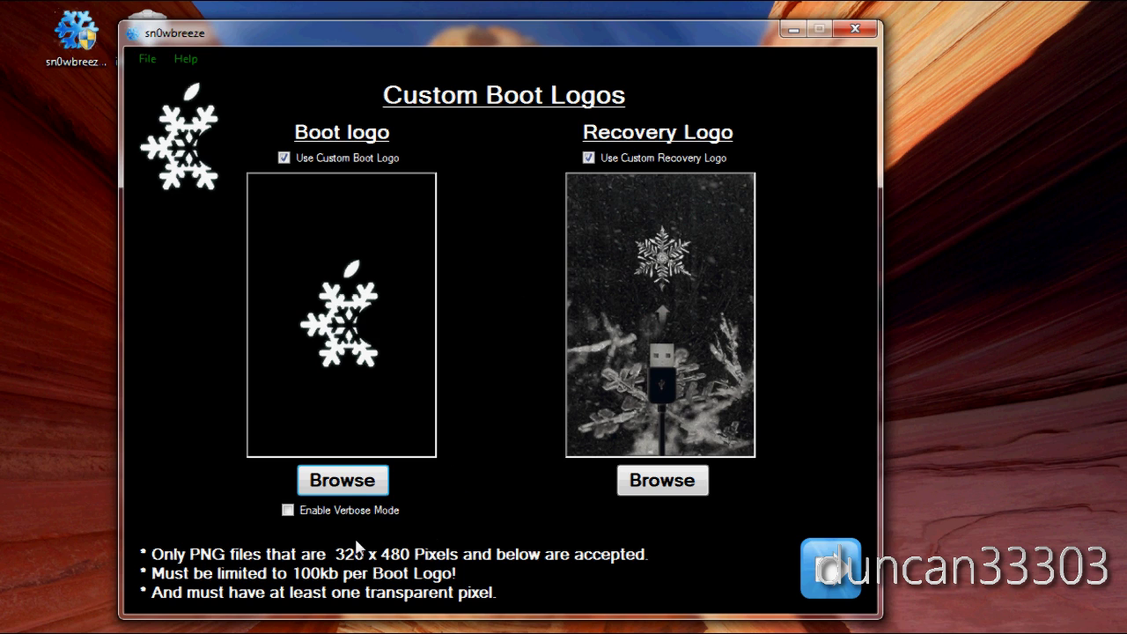
{"action": "left_click", "coordinate": [287, 510]}
{"action": "left_click", "coordinate": [823, 576]}
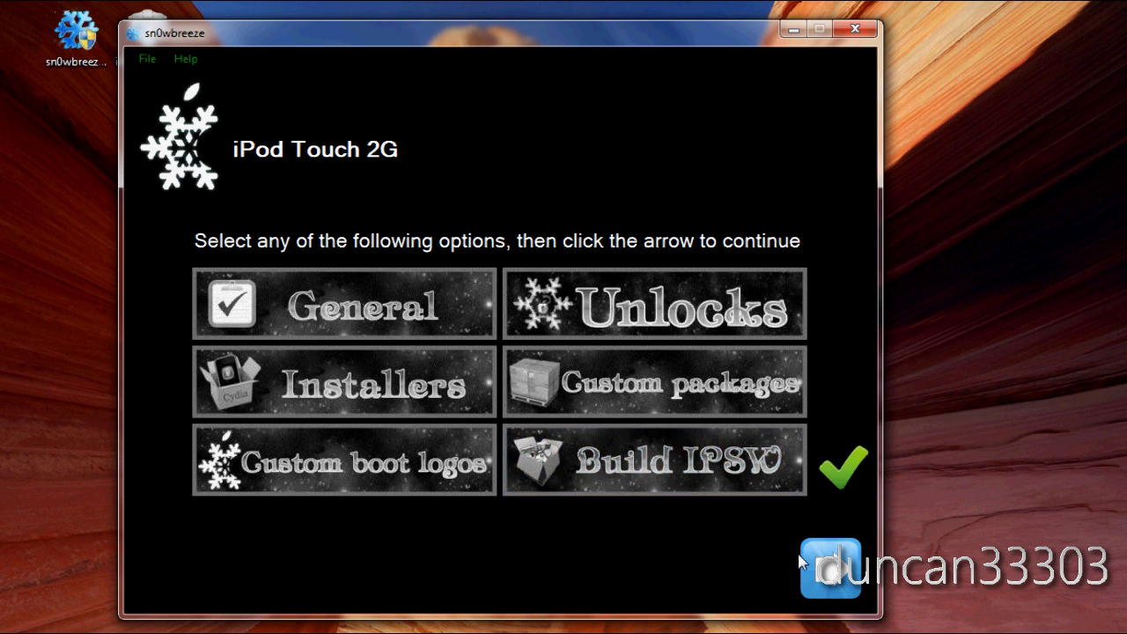
{"action": "left_click", "coordinate": [839, 460]}
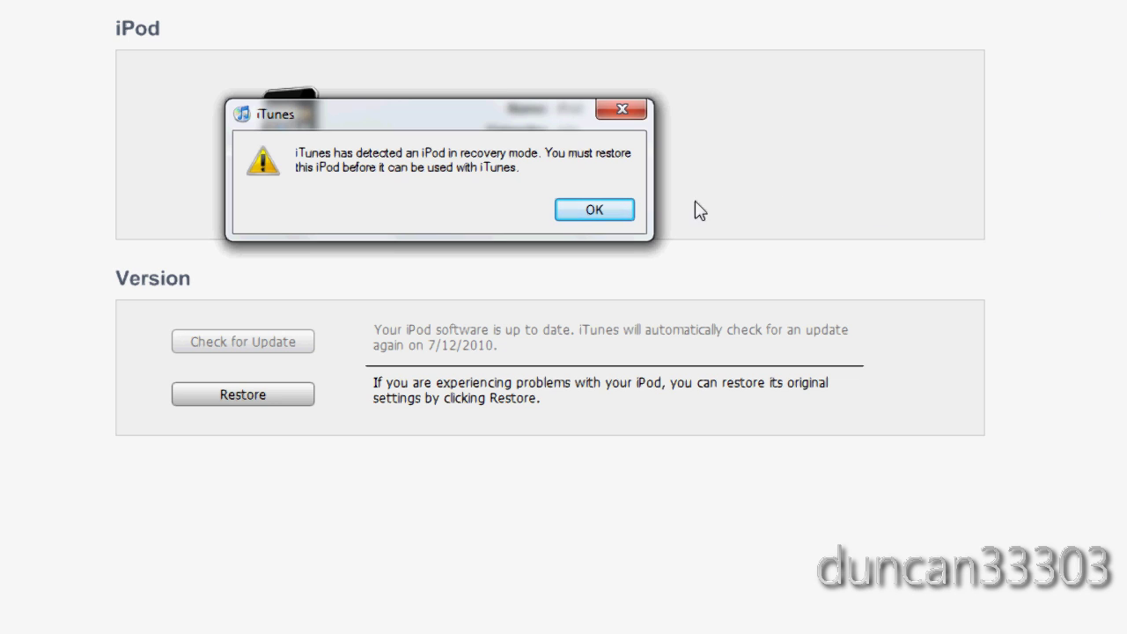
- Dismiss the iTunes recovery-mode alert and begin a restore with a custom firmware file
{"action": "left_click", "coordinate": [590, 212]}
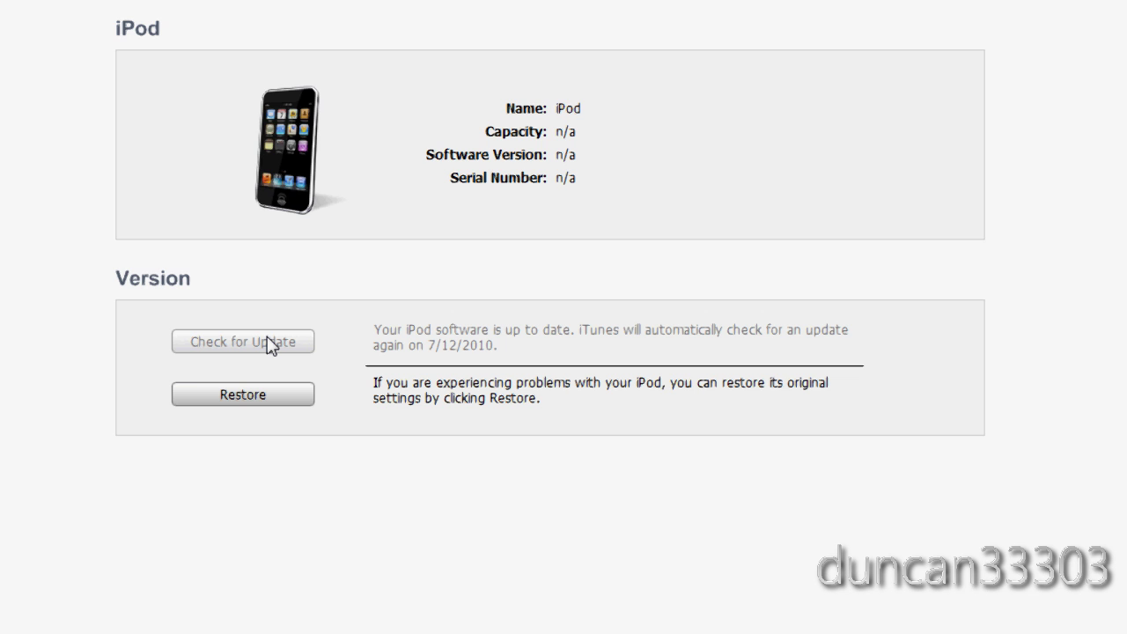
{"action": "left_click", "coordinate": [240, 394], "text": "shift"}
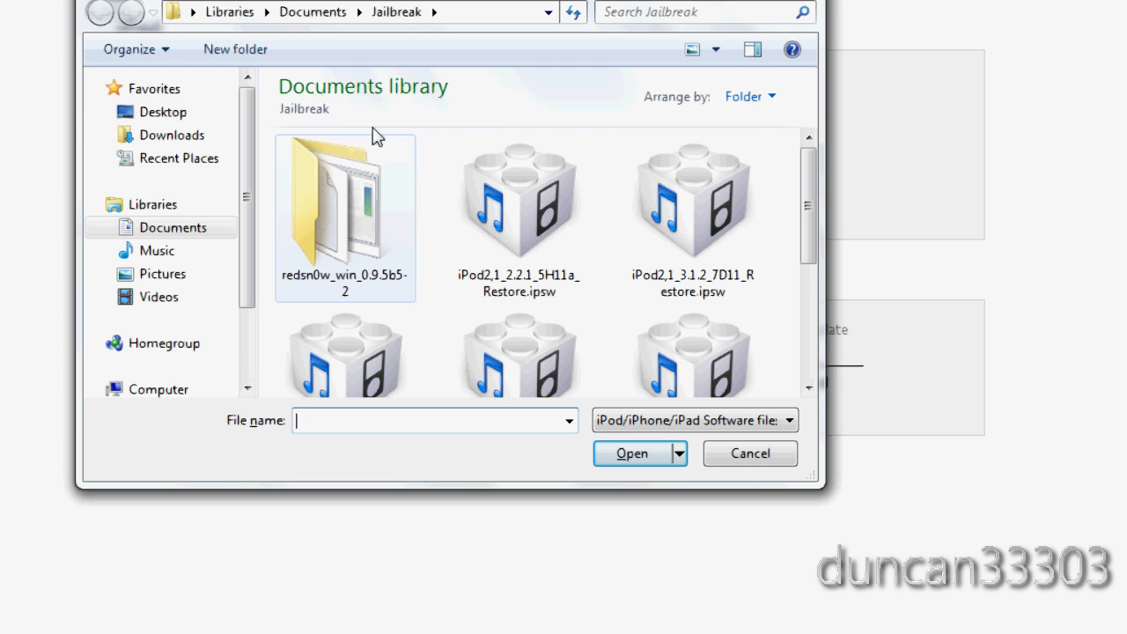
- Restore the iPod with sn0wbreeze_iPod Touch 2G-4.0.ipsw from the Desktop
{"action": "left_click", "coordinate": [163, 112]}
{"action": "left_click_drag", "start_coordinate": [809, 150], "coordinate": [806, 290]}
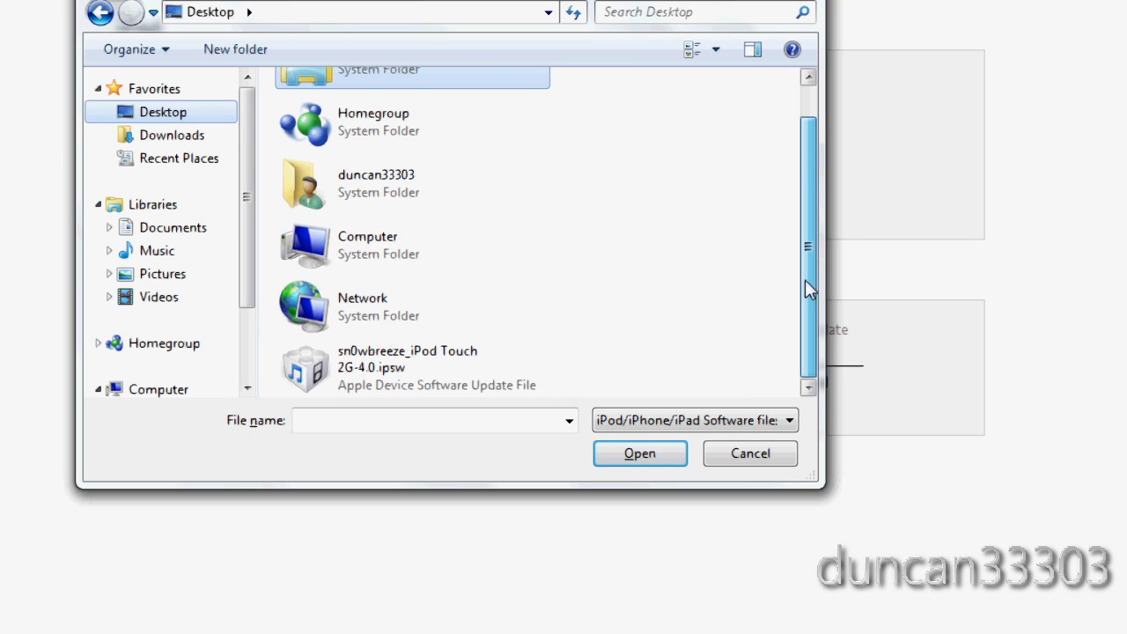
{"action": "left_click", "coordinate": [387, 362]}
{"action": "left_click", "coordinate": [630, 455]}
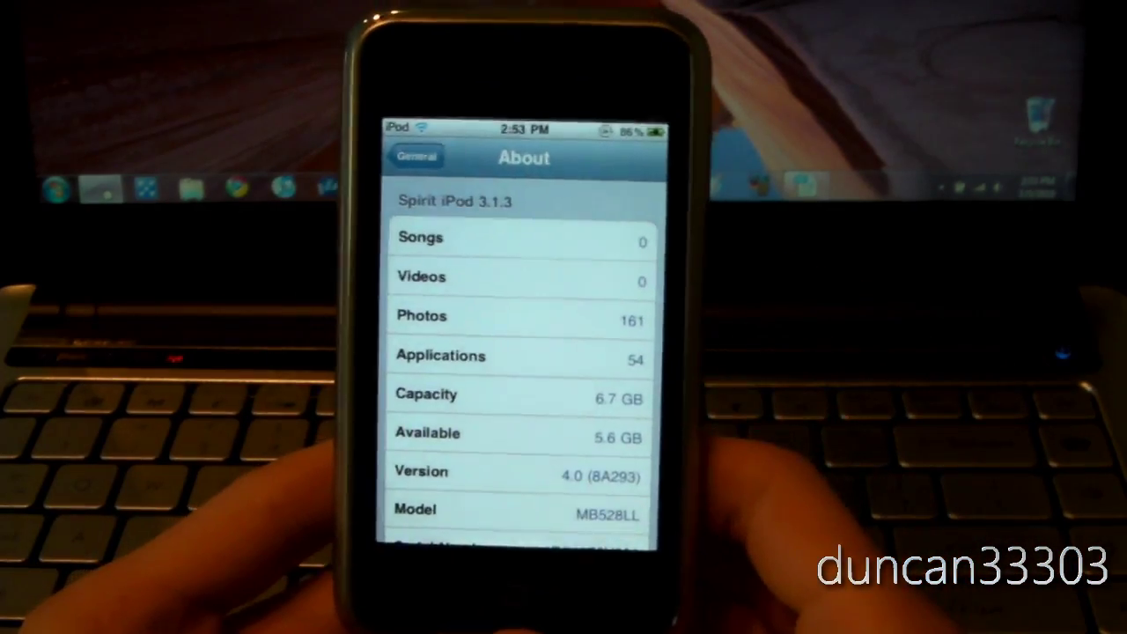
- Return the iPod to its home screen and swipe through the pages to check Cydia
{"action": "key", "text": "Home"}
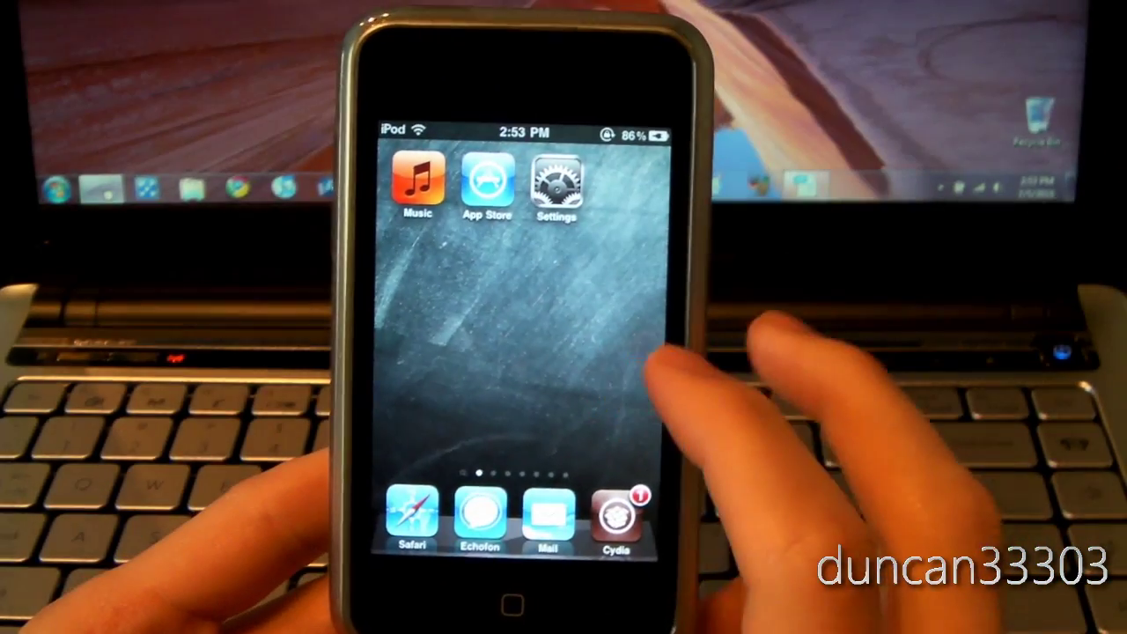
{"action": "left_click_drag", "start_coordinate": [652, 369], "coordinate": [422, 369]}
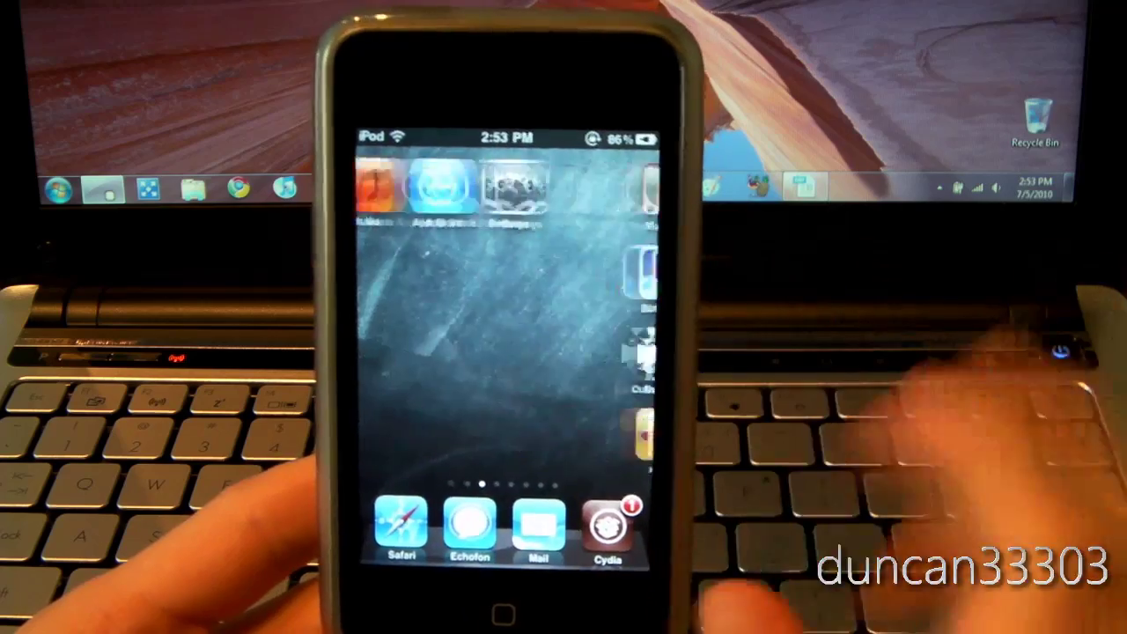